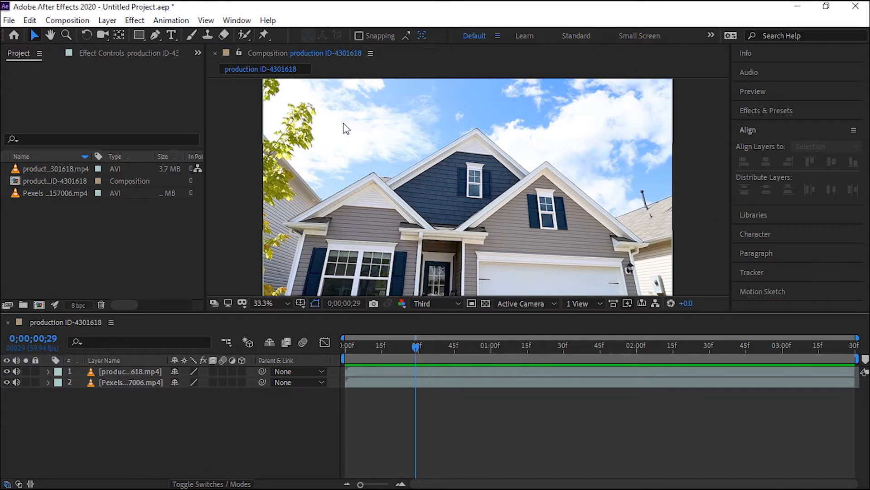
Hide the house footage layer briefly to view the sunset sky layer beneath it, and show it again
click(6, 371)
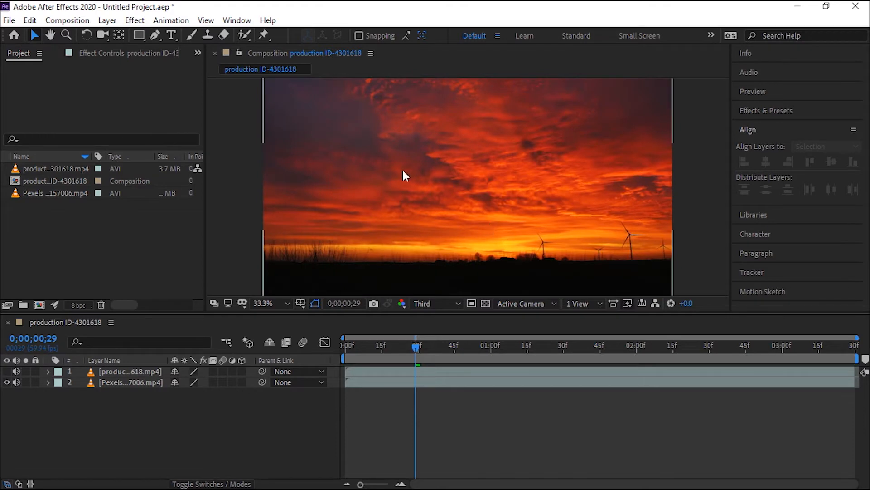
click(7, 371)
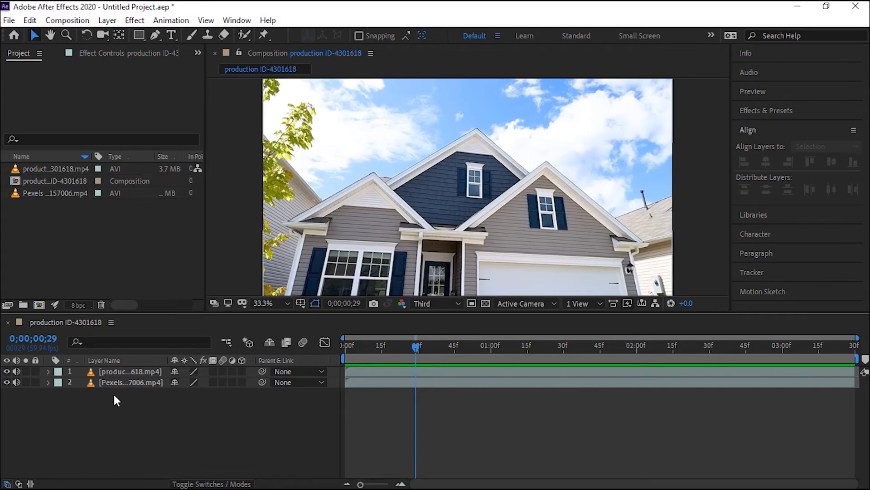
At the first frame, start a Pen tool mask on the house layer, tracing from the right-hand neighbour's roof to the central gable peak
click(125, 371)
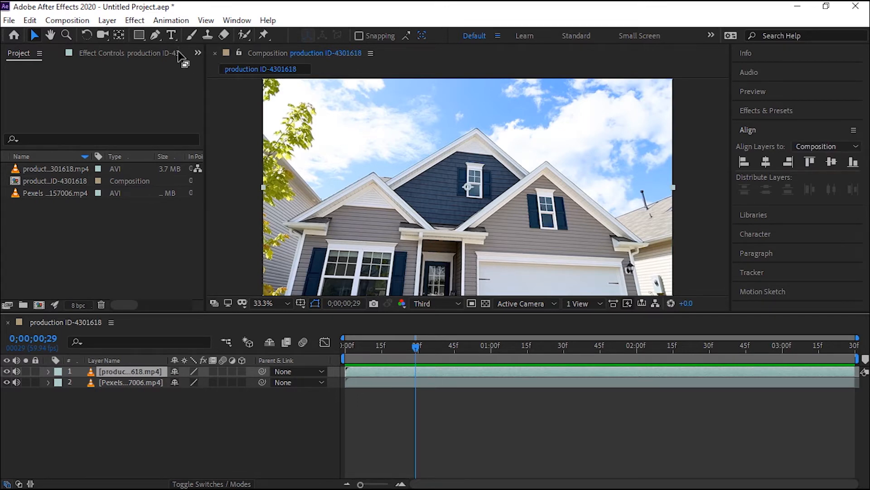
click(146, 32)
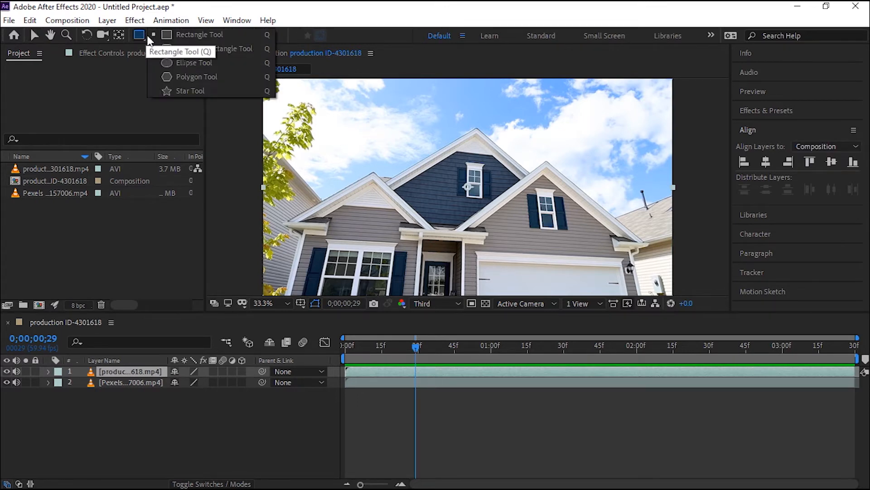
click(193, 67)
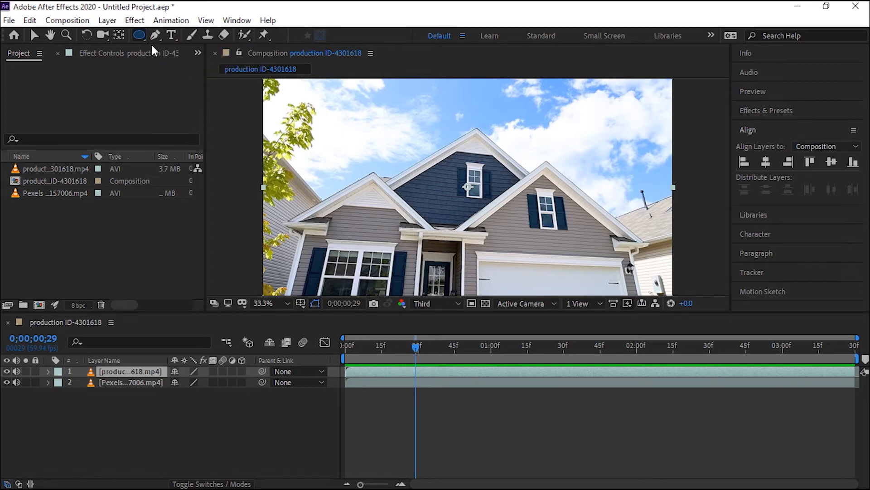
click(156, 36)
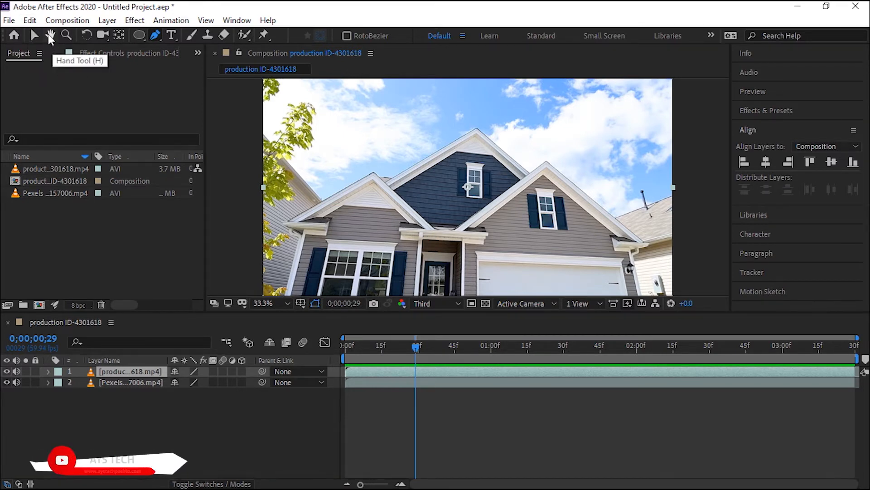
click(155, 37)
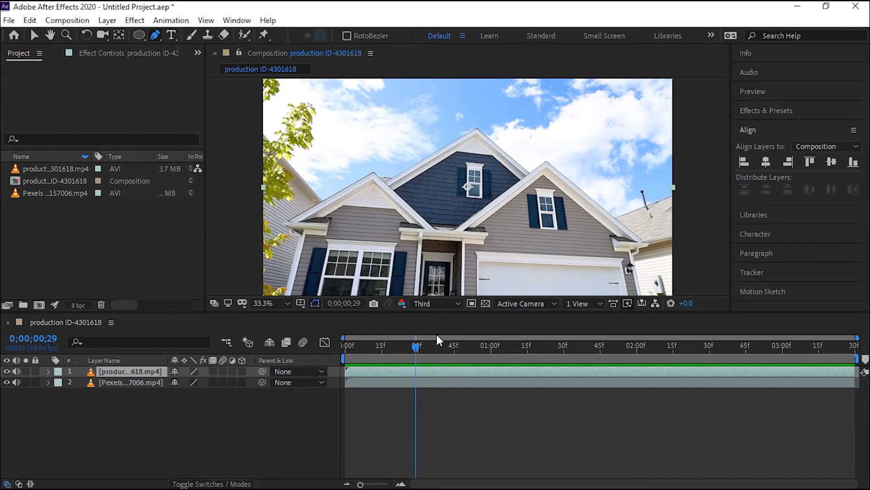
drag(412, 344, 345, 343)
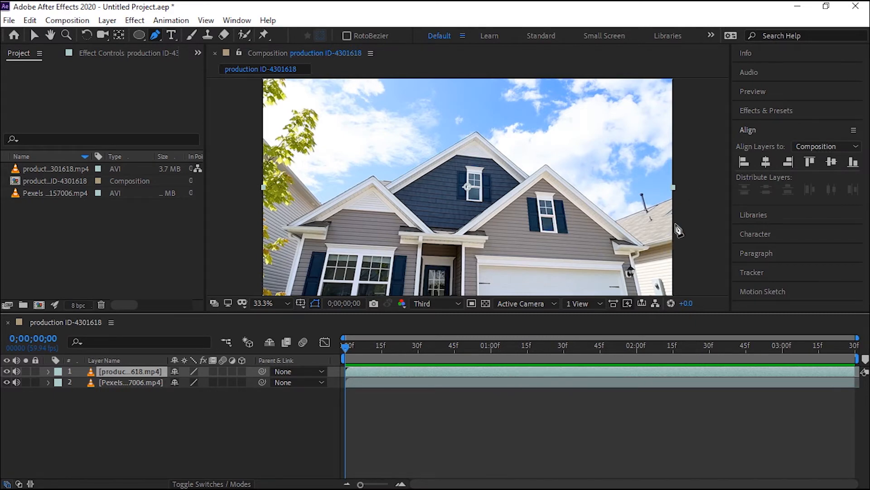
click(678, 195)
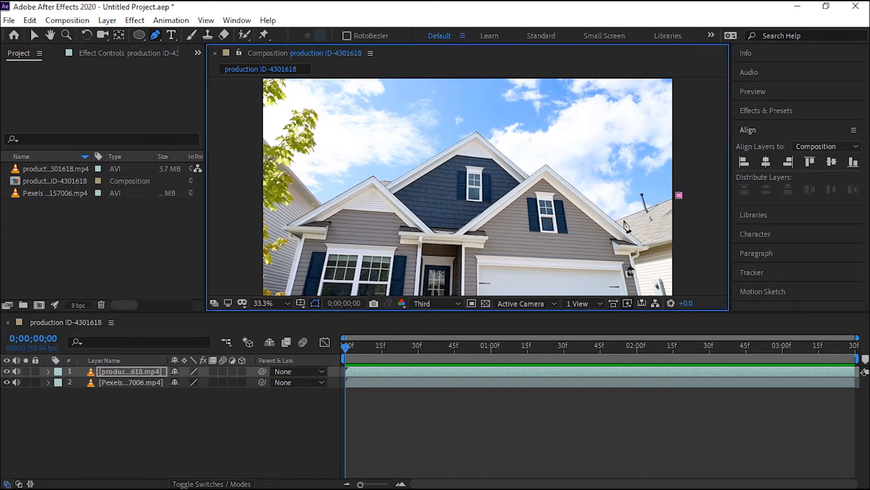
click(614, 219)
click(545, 163)
click(528, 173)
click(477, 131)
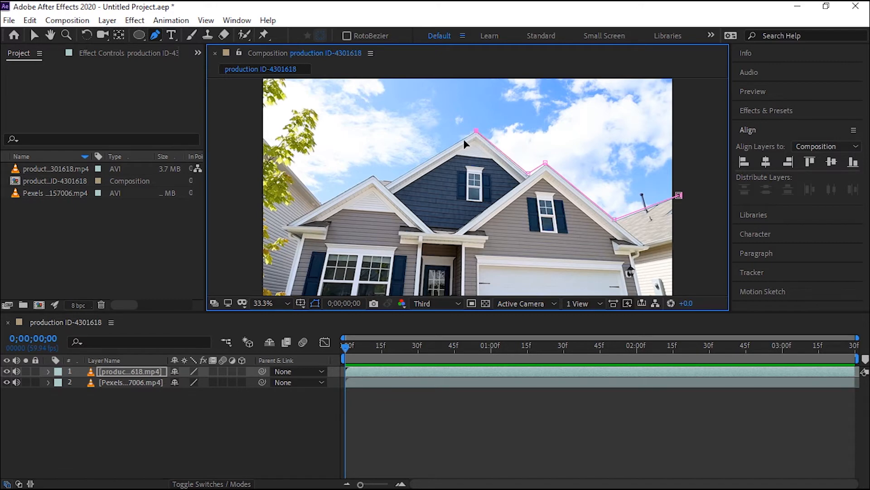
Continue the mask path along the roofline from the central gable peak to the left edge of the footage
click(391, 180)
click(374, 173)
click(321, 202)
click(289, 164)
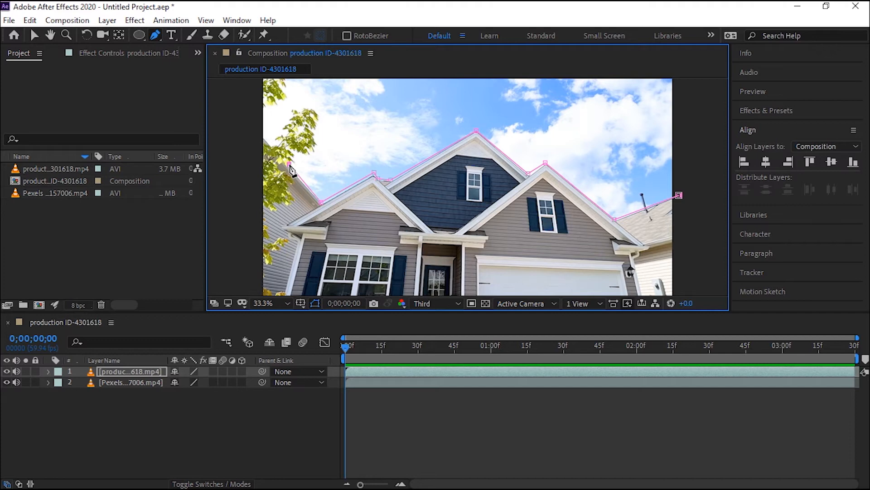
click(262, 136)
Close the mask by routing its path outside the frame and above the sky back to the starting point
key(comma)
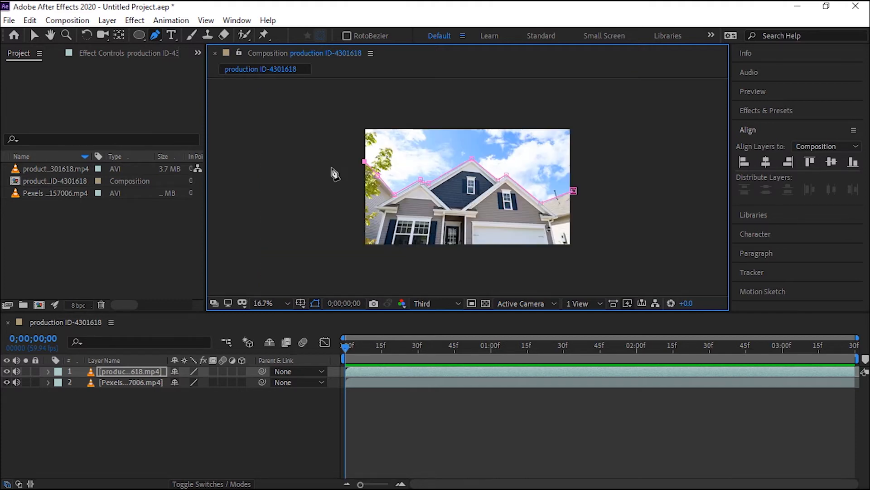
click(347, 153)
click(346, 110)
click(584, 114)
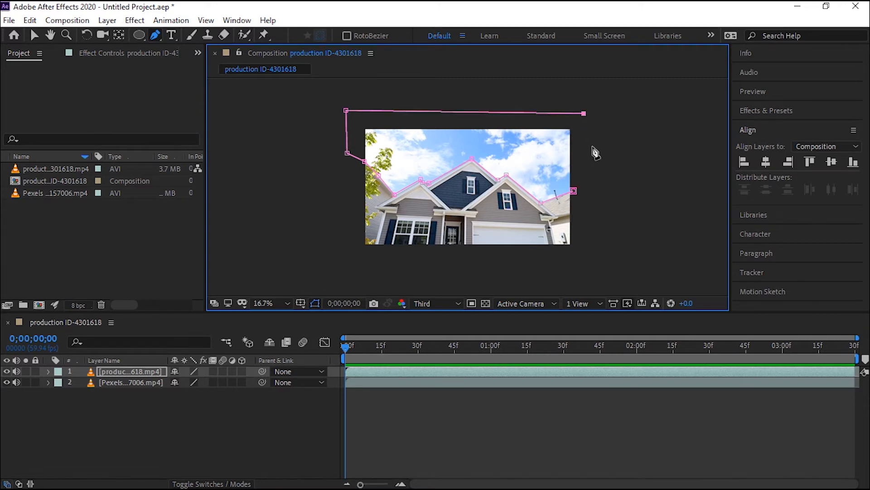
click(573, 190)
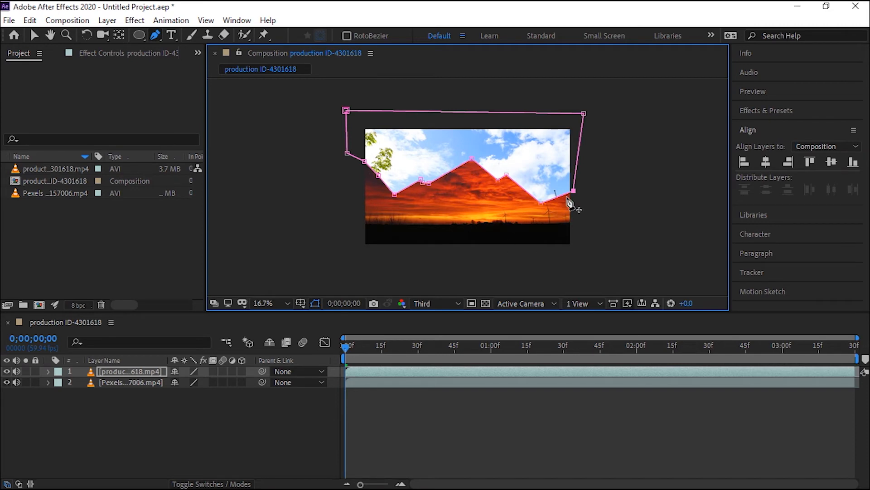
Invert Mask 1 on the house layer so the sunset footage replaces the original sky
scroll(510, 219, up, 2)
scroll(509, 219, down, 2)
click(48, 371)
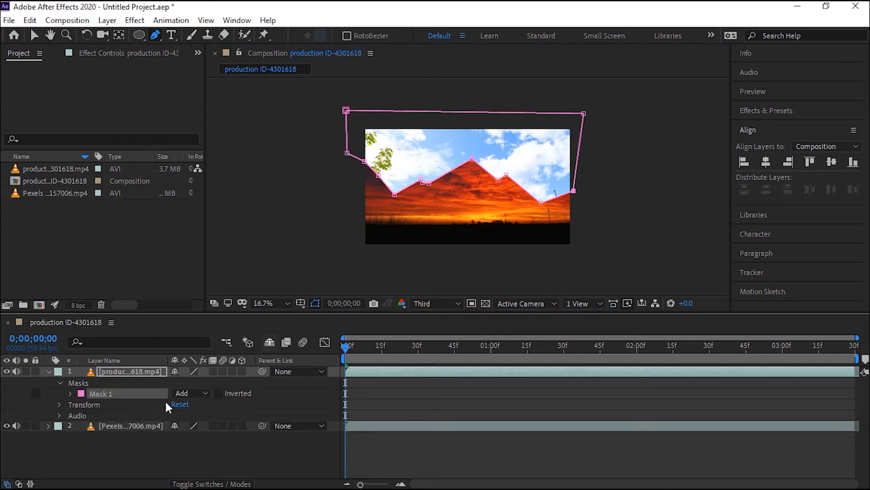
click(220, 393)
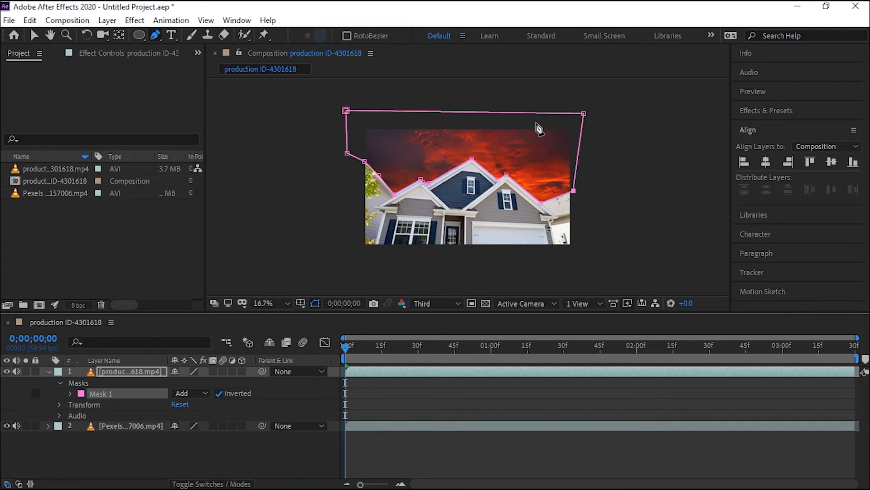
Adjust the mask points at the dip beside the left gable and at the central peak to fit the roof edges
scroll(473, 170, up, 3)
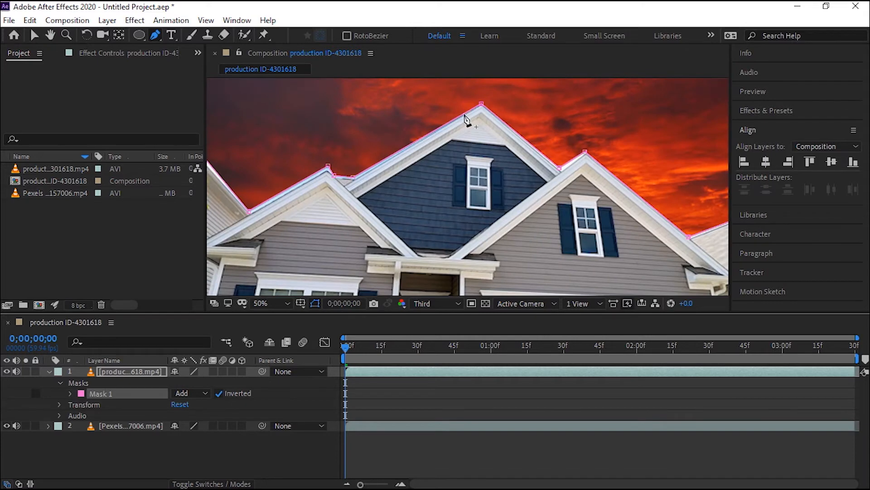
click(33, 36)
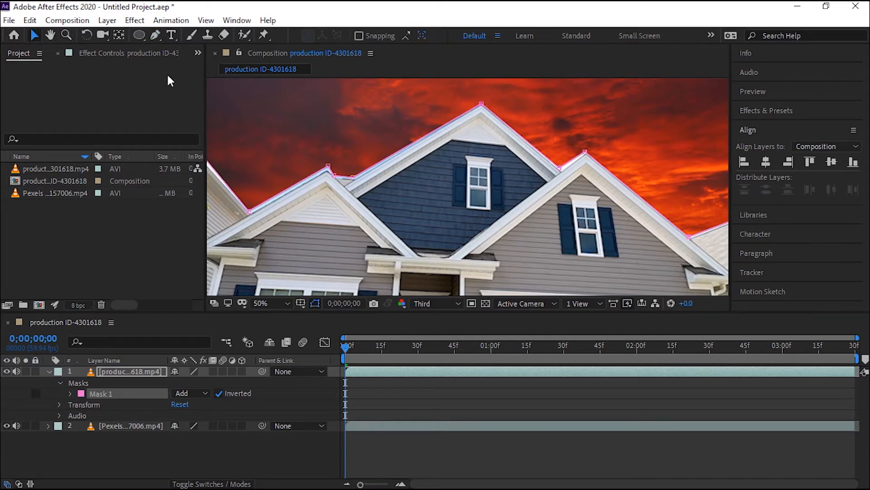
drag(354, 178, 356, 177)
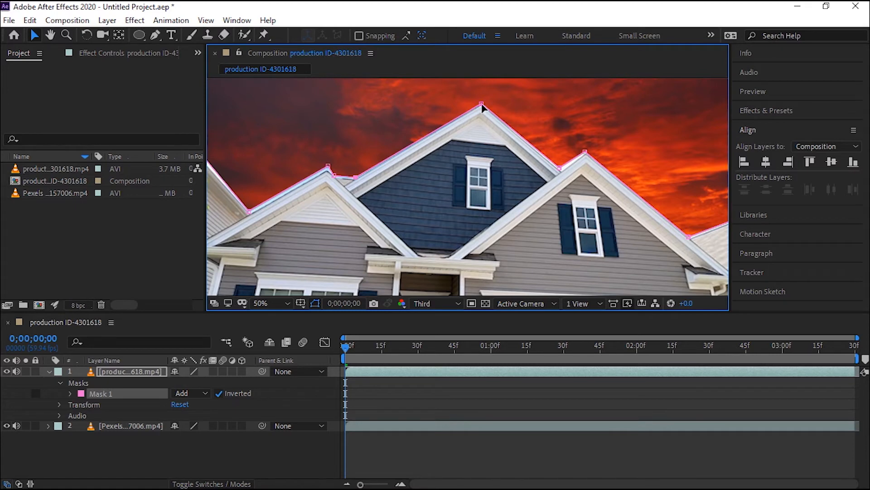
drag(483, 104, 486, 106)
key(comma)
key(comma)
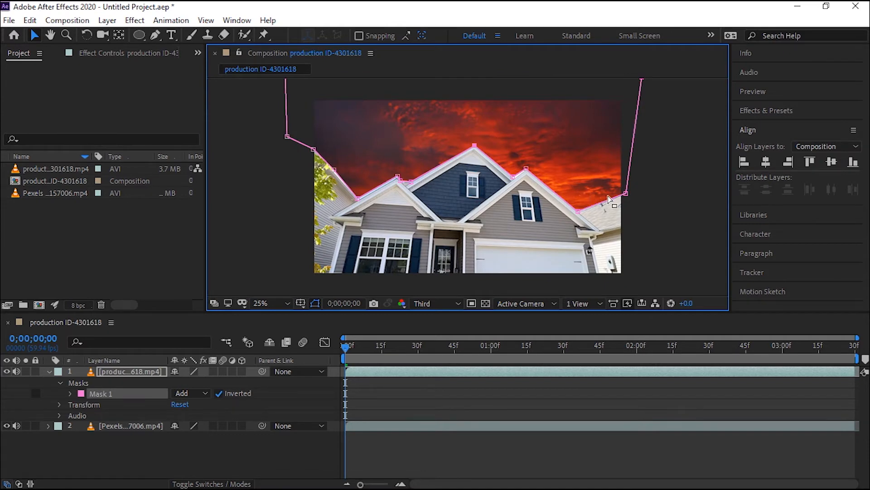
key(period)
key(period)
key(comma)
key(comma)
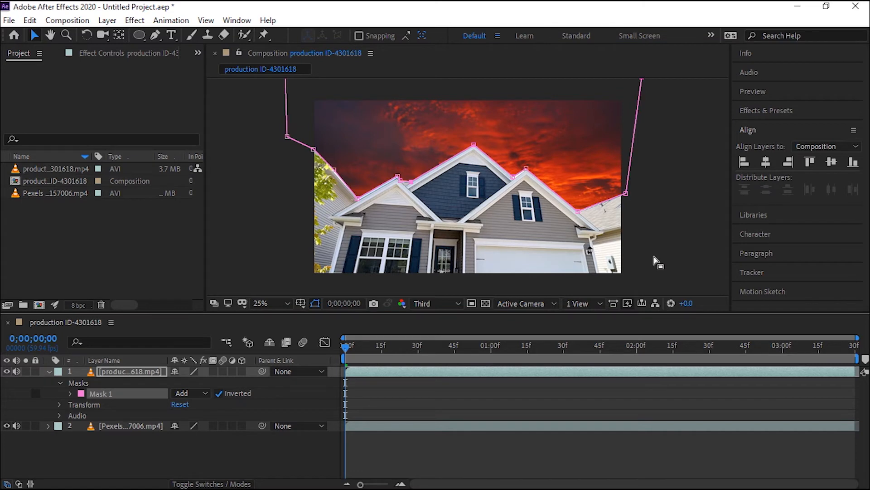
Play the composition to check how the mask fits the moving house
key(space)
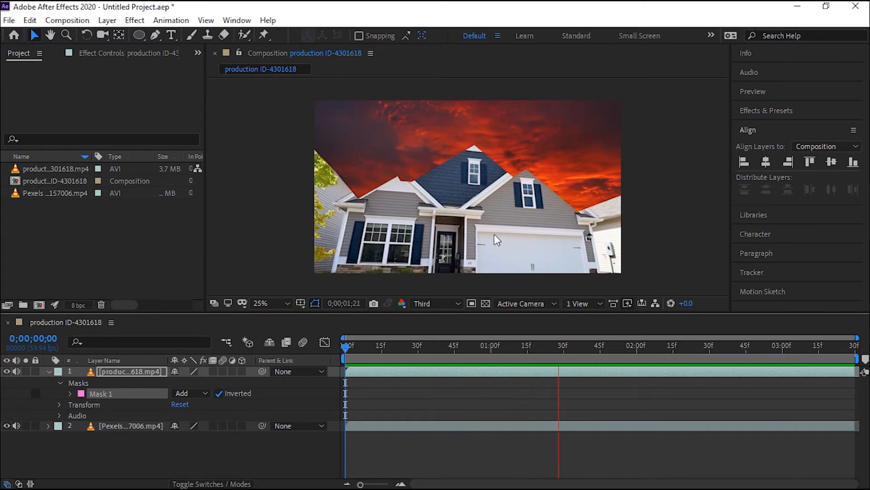
key(space)
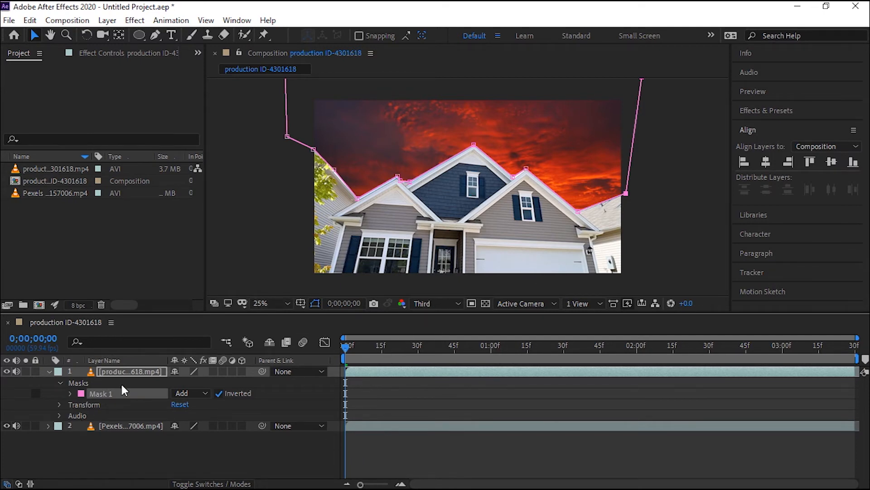
key(space)
Start keyframing Mask 1's Mask Path at the first frame, and shift the whole mask up onto the roofline at 0;00;01;01
click(70, 393)
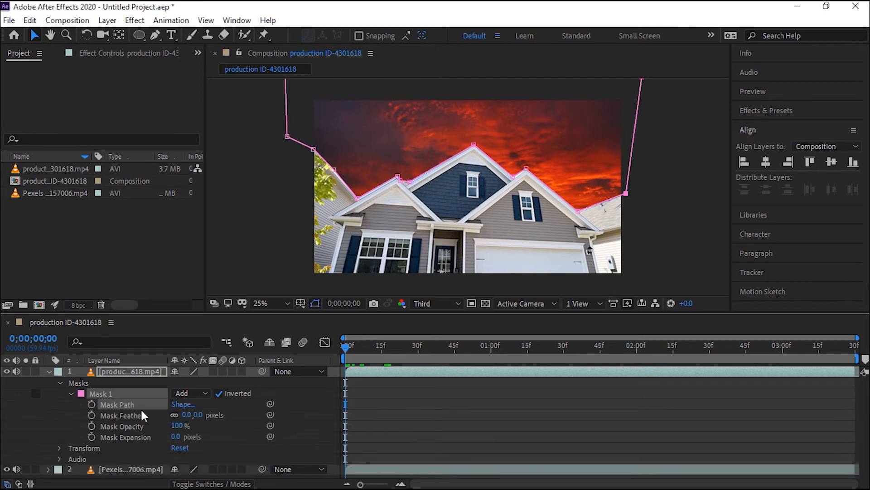
click(91, 404)
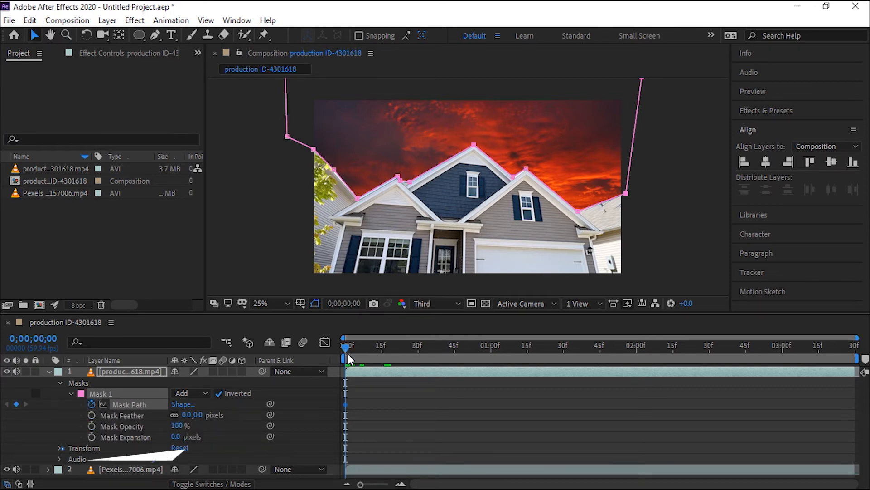
drag(350, 349, 494, 362)
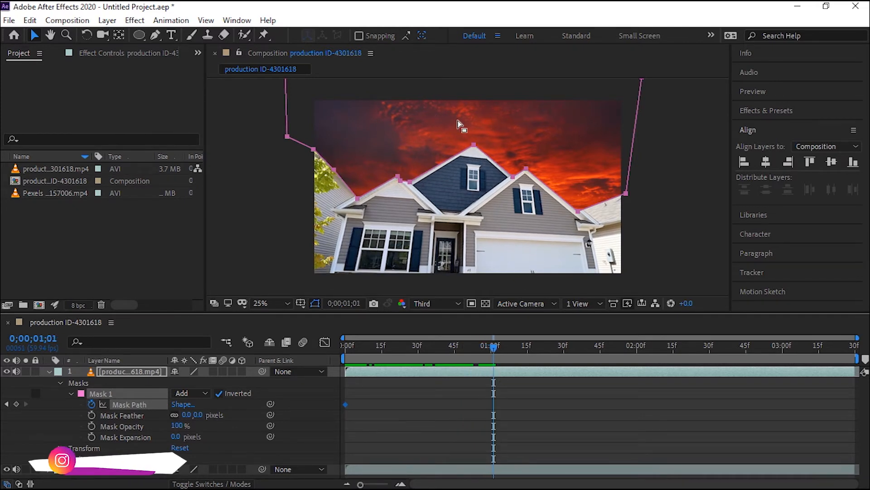
key(period)
key(period)
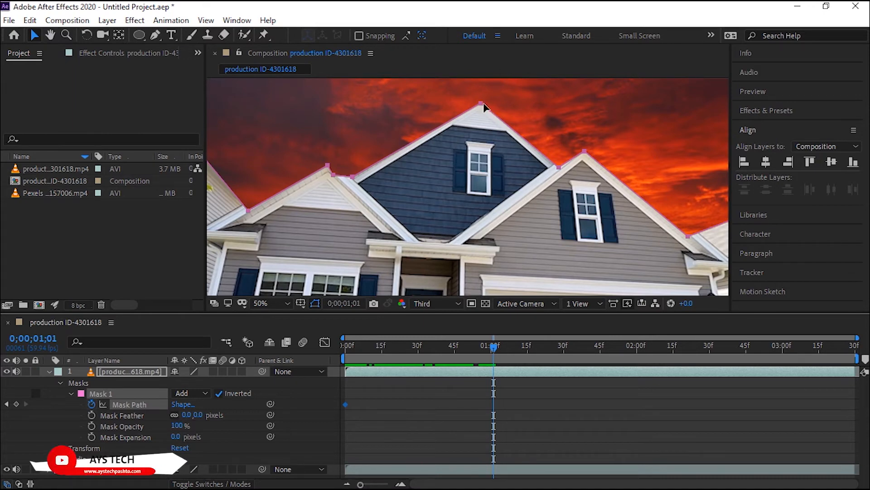
drag(481, 103, 484, 95)
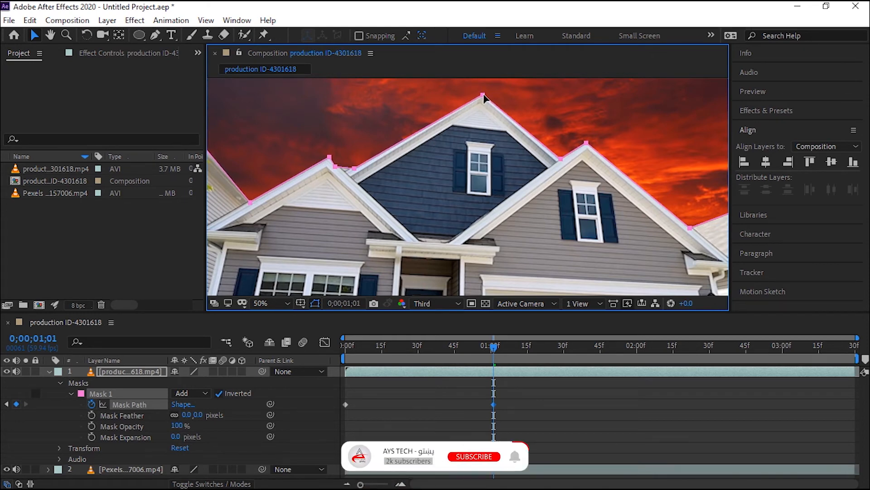
key(comma)
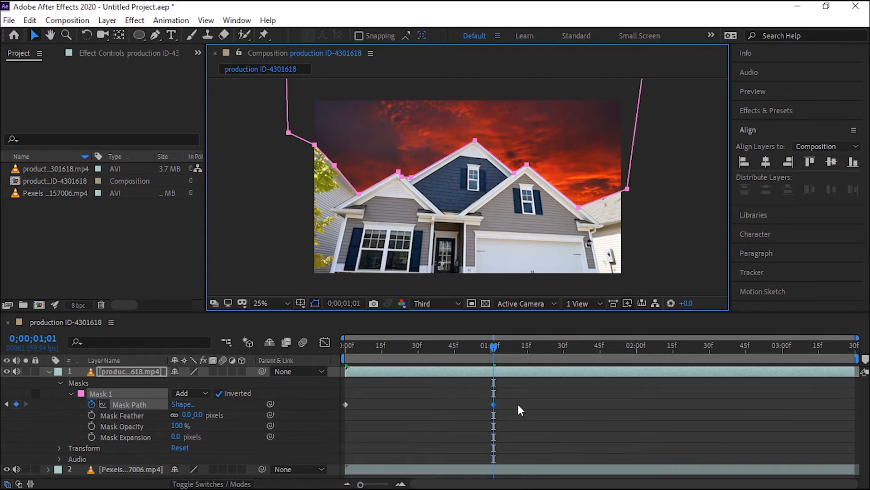
Go to 0;00;01;22 and select the mask points along the roofline
drag(494, 348, 544, 347)
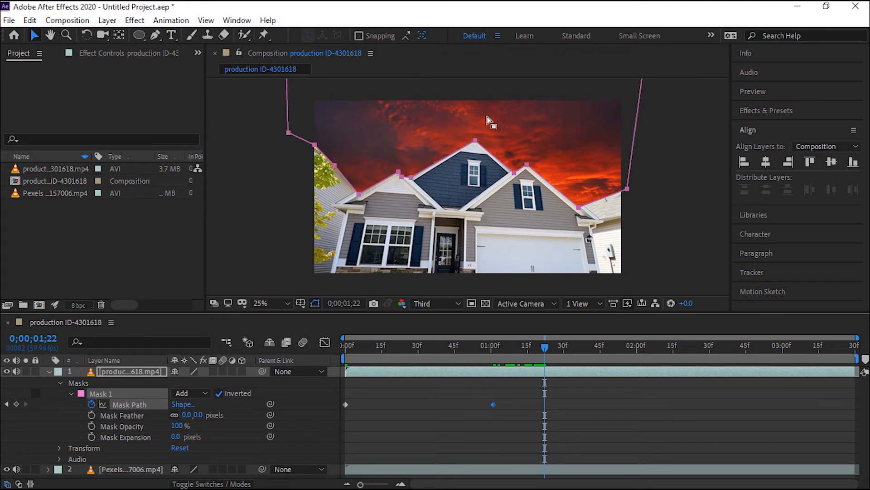
scroll(507, 119, up, 2)
scroll(508, 119, down, 2)
drag(299, 129, 644, 242)
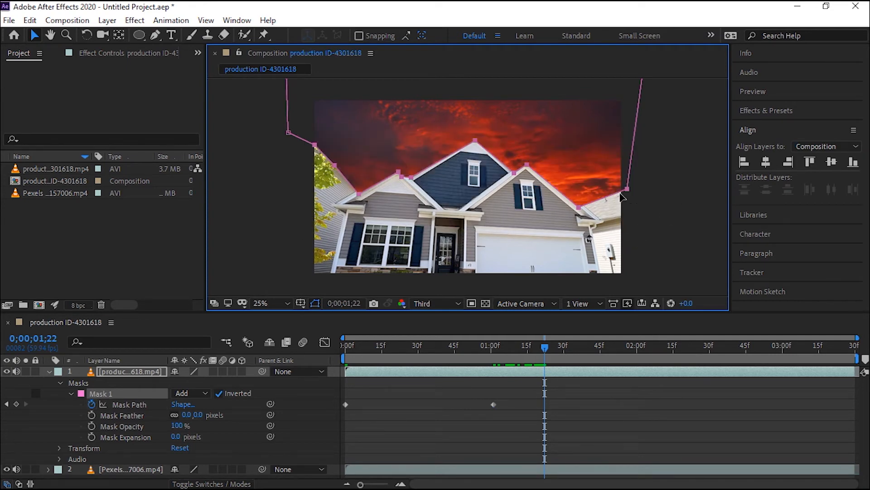
click(642, 213)
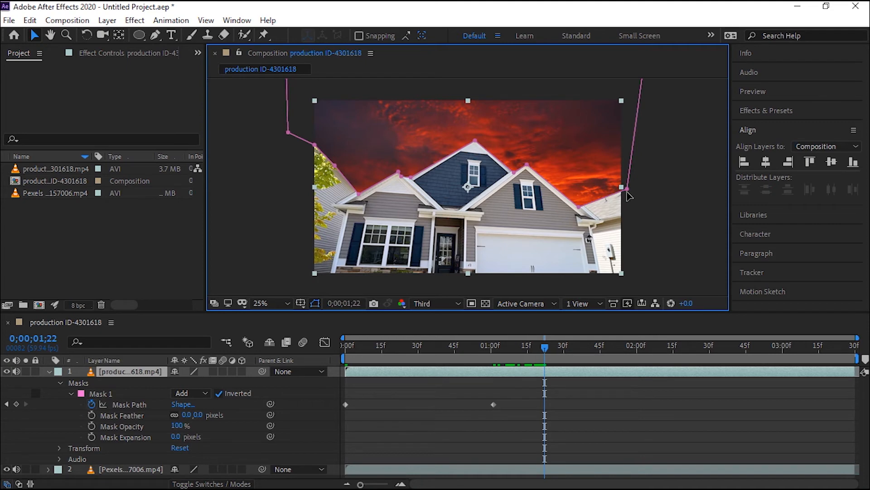
drag(626, 189, 623, 173)
key(ctrl+z)
Reselect Mask 1's roofline points and move them up onto the roof edges at 0;00;01;22
click(129, 404)
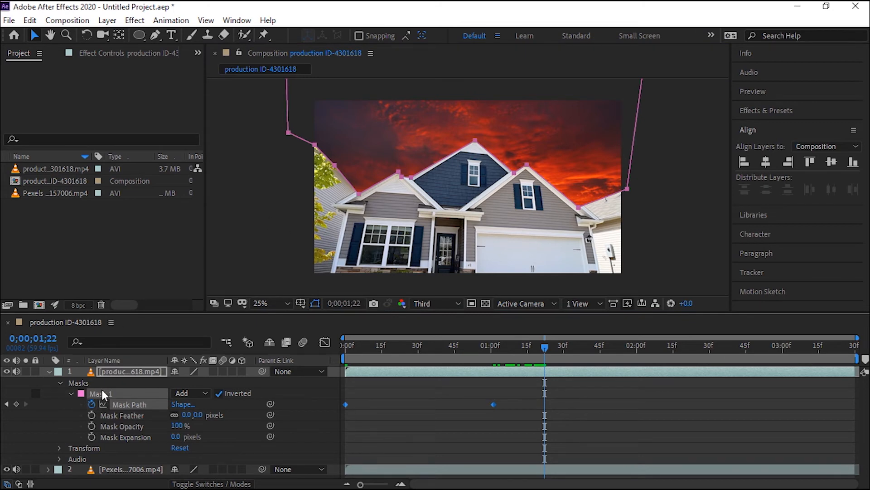
drag(307, 126, 665, 249)
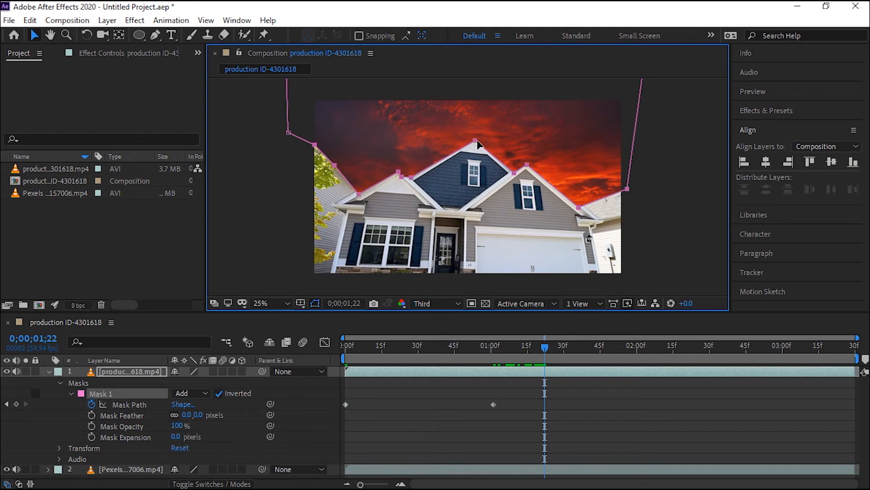
drag(474, 140, 475, 133)
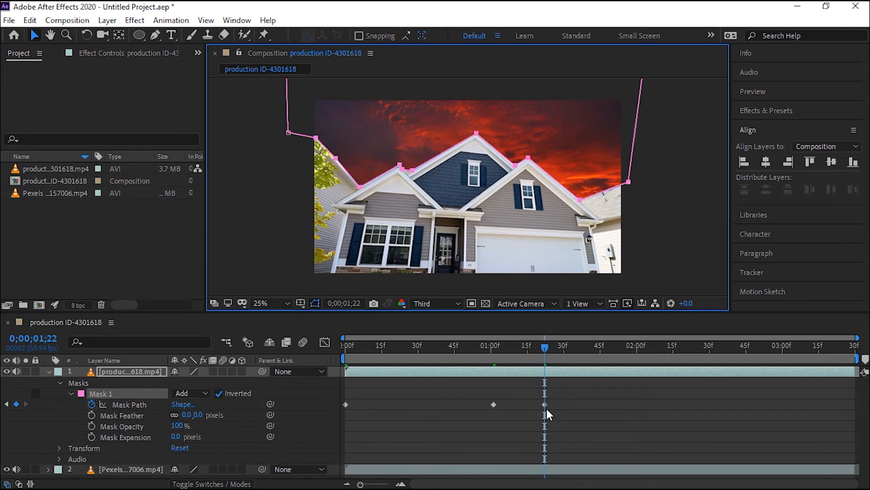
Keyframe Mask 1's roofline points higher at 0;00;01;46 and again at 0;00;02;20 so they sit on the roof edges
drag(545, 349, 603, 363)
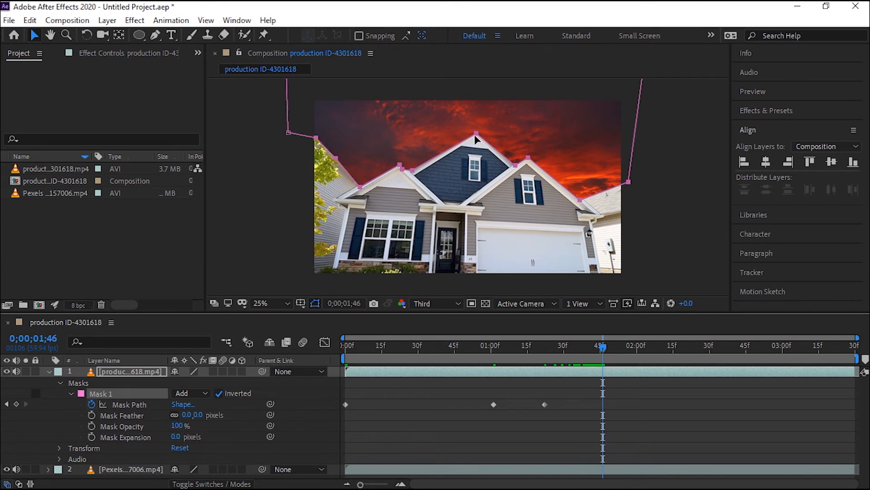
drag(478, 136, 478, 129)
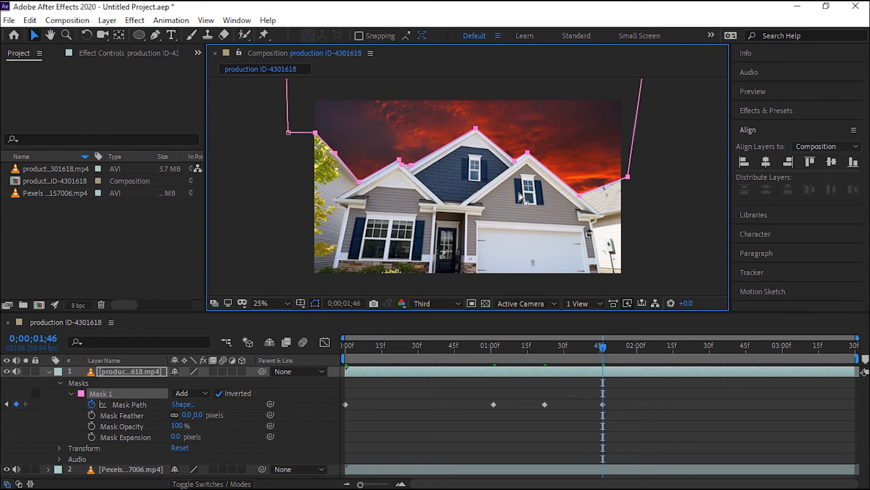
click(603, 348)
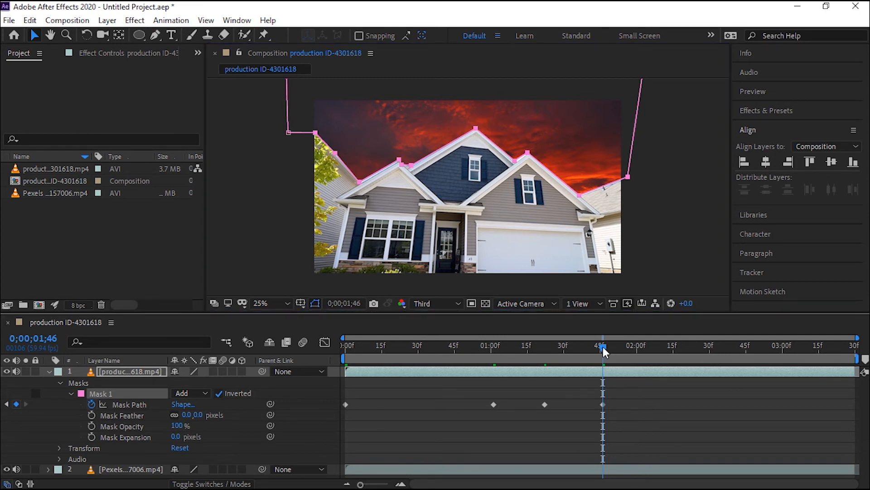
drag(603, 349, 684, 352)
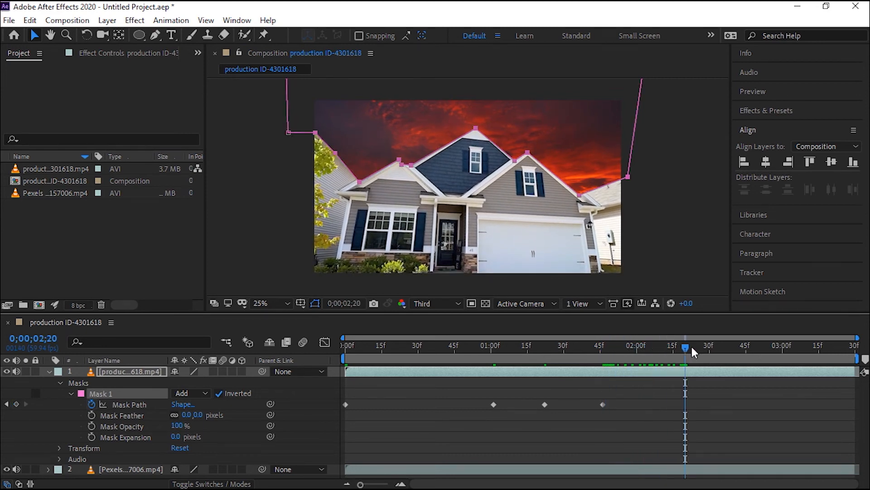
drag(475, 129, 476, 122)
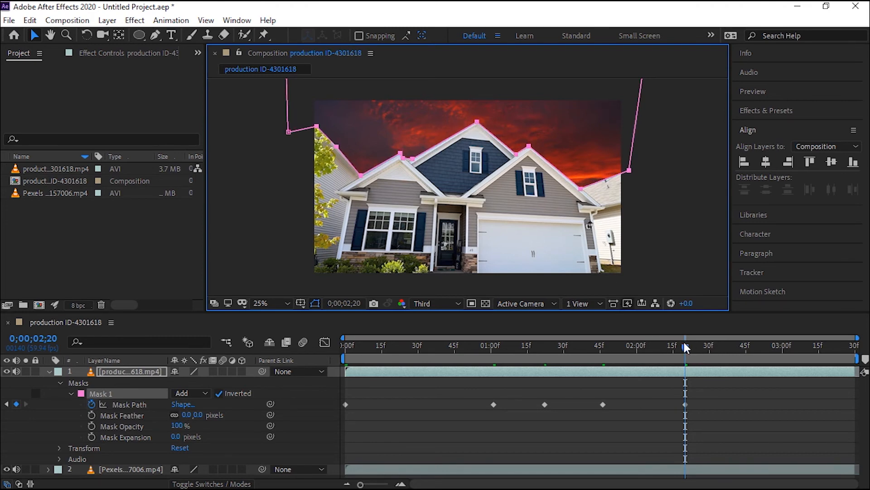
Keyframe Mask 1's roofline points up onto the roof edges at 0;00;02;46, 0;00;03;08 and the final position 0;00;03;29
drag(687, 349, 749, 346)
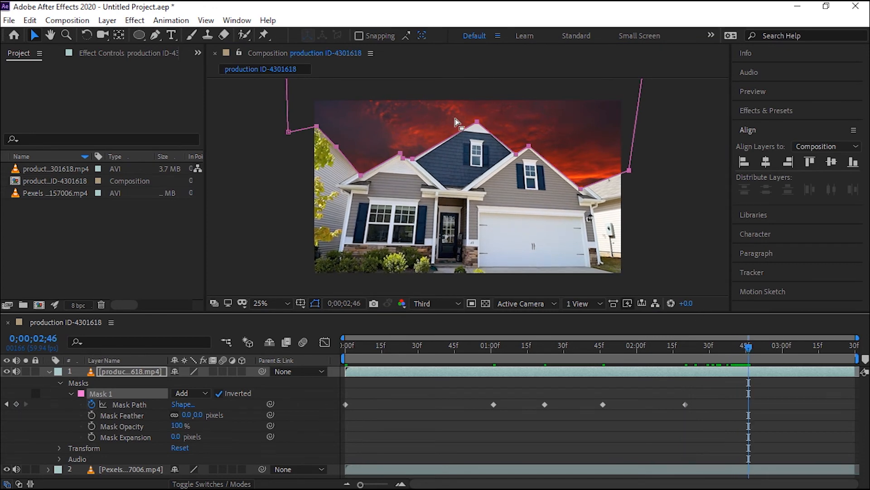
drag(476, 121, 475, 113)
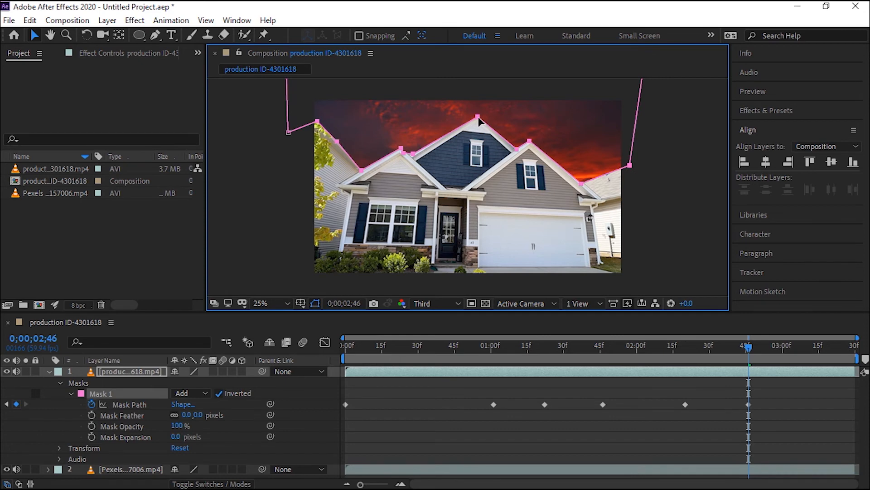
drag(748, 348, 801, 349)
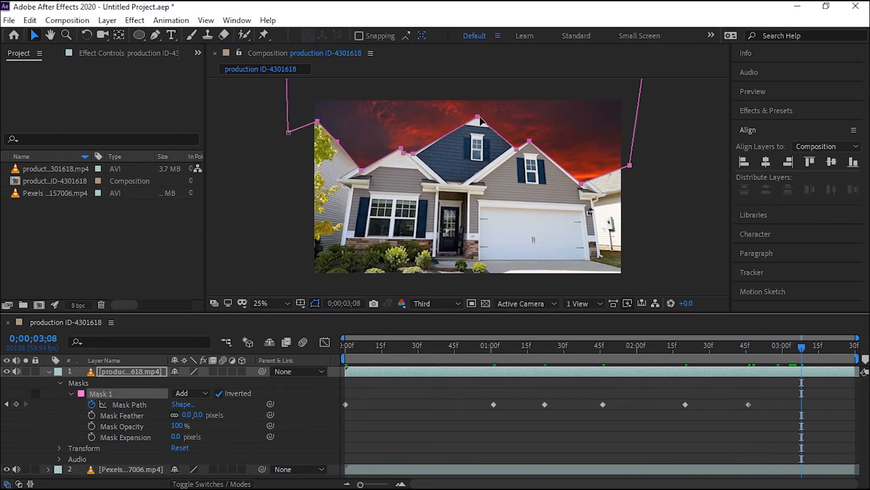
drag(480, 117, 481, 107)
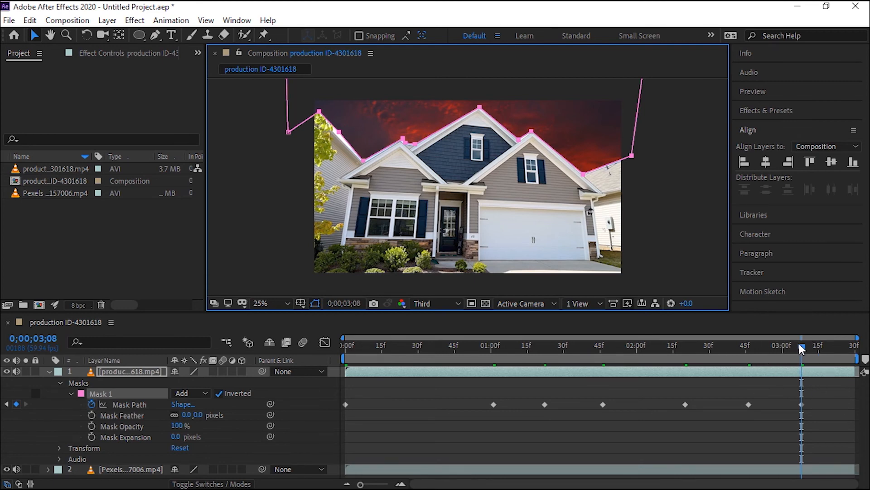
drag(801, 349, 856, 350)
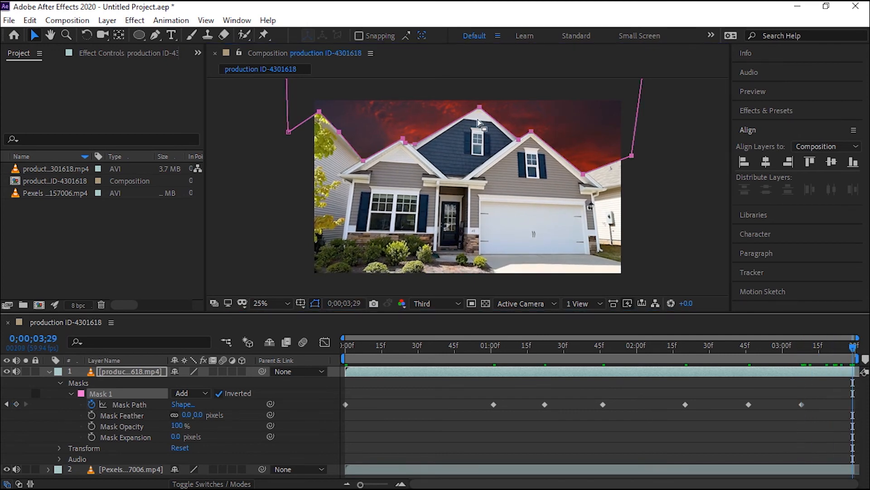
drag(482, 102, 479, 100)
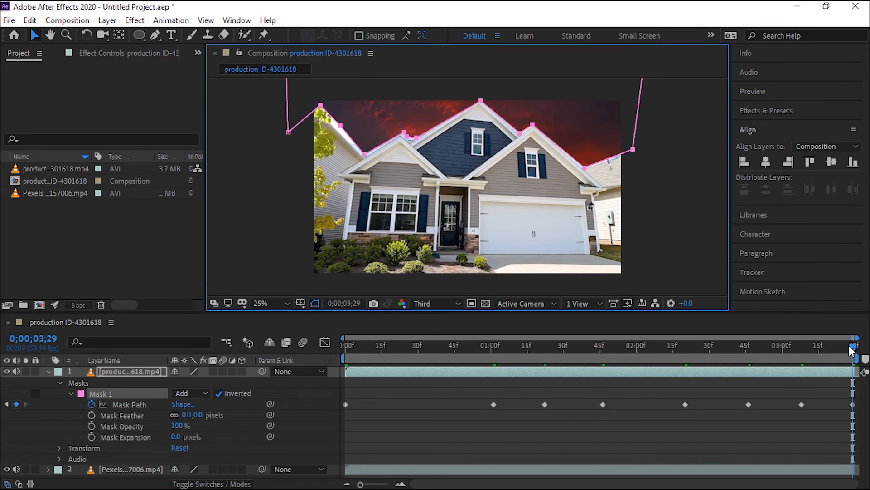
Play the composition from the first frame and set Mask 1's Mask Feather to 12 pixels to soften the roof edge
drag(832, 344, 284, 345)
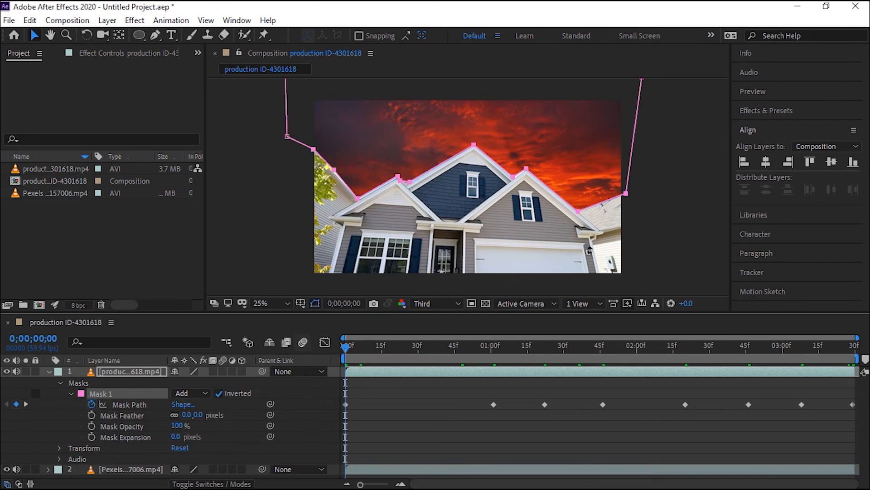
key(space)
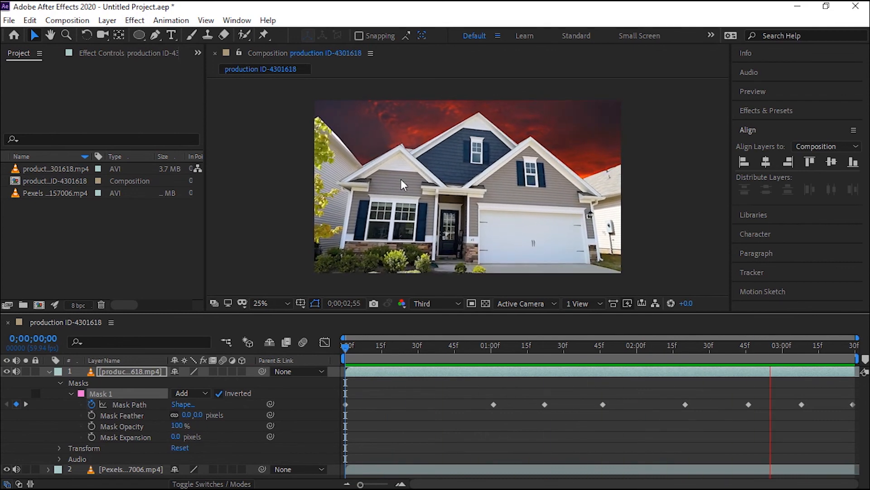
drag(186, 415, 205, 414)
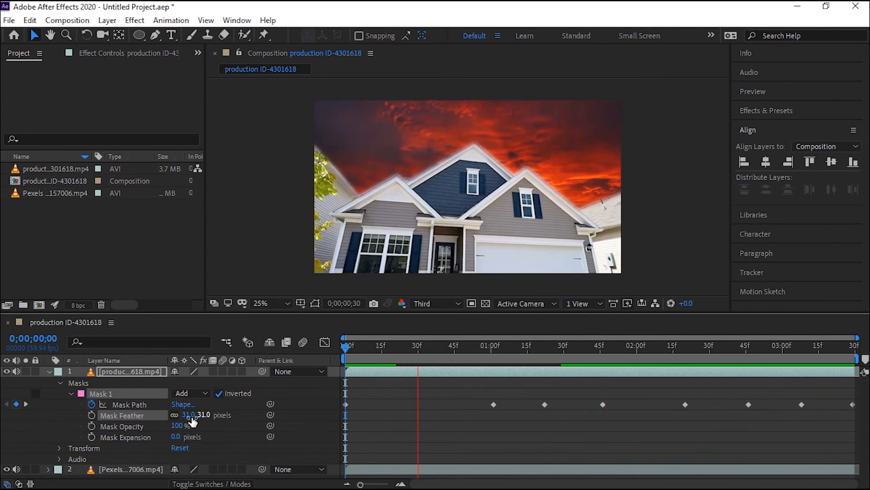
drag(193, 416, 183, 422)
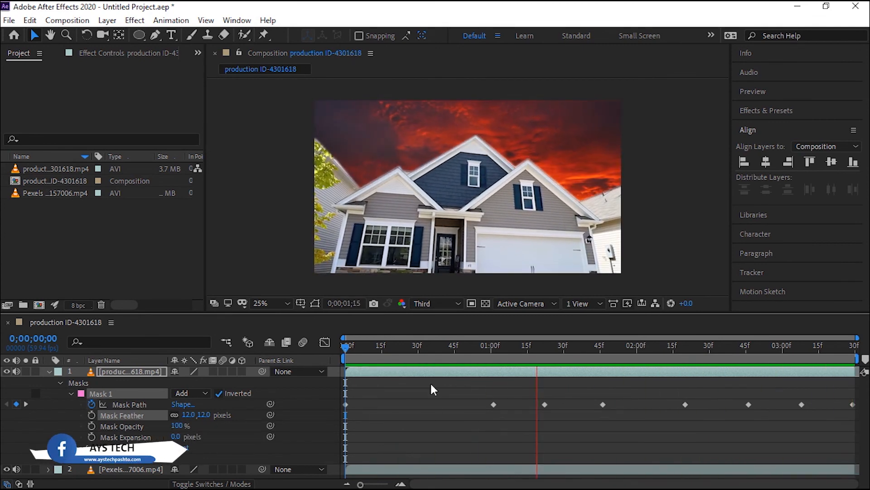
key(space)
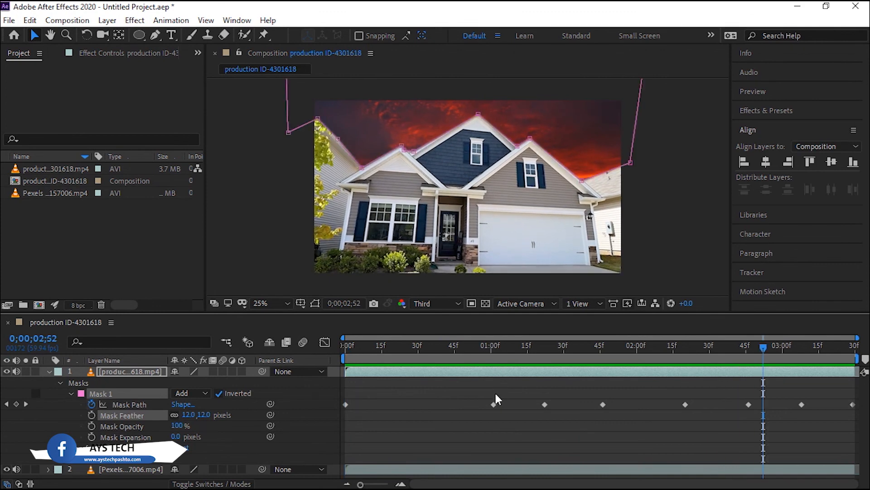